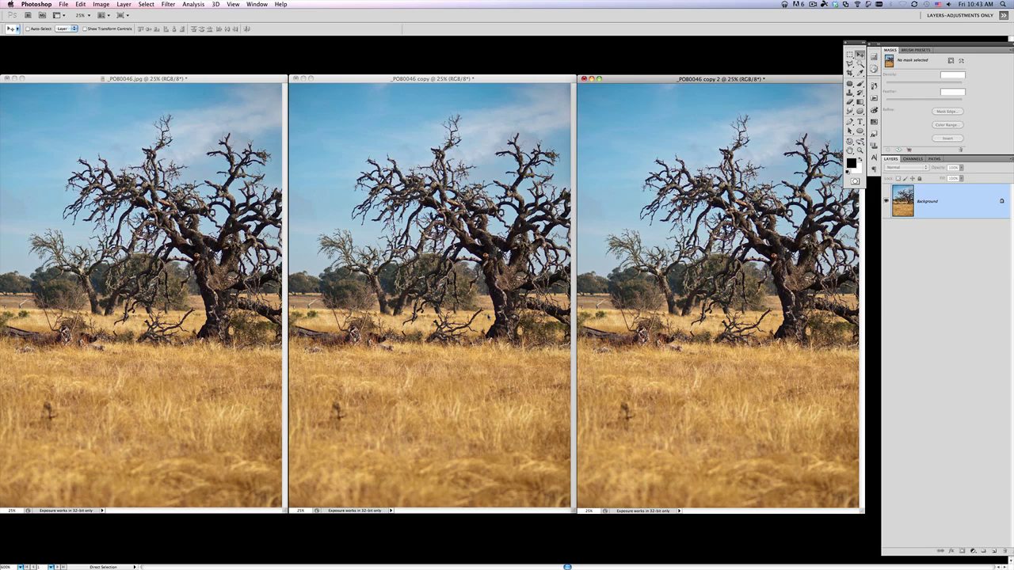
Make the _PO80046.jpg window the active document
click(209, 77)
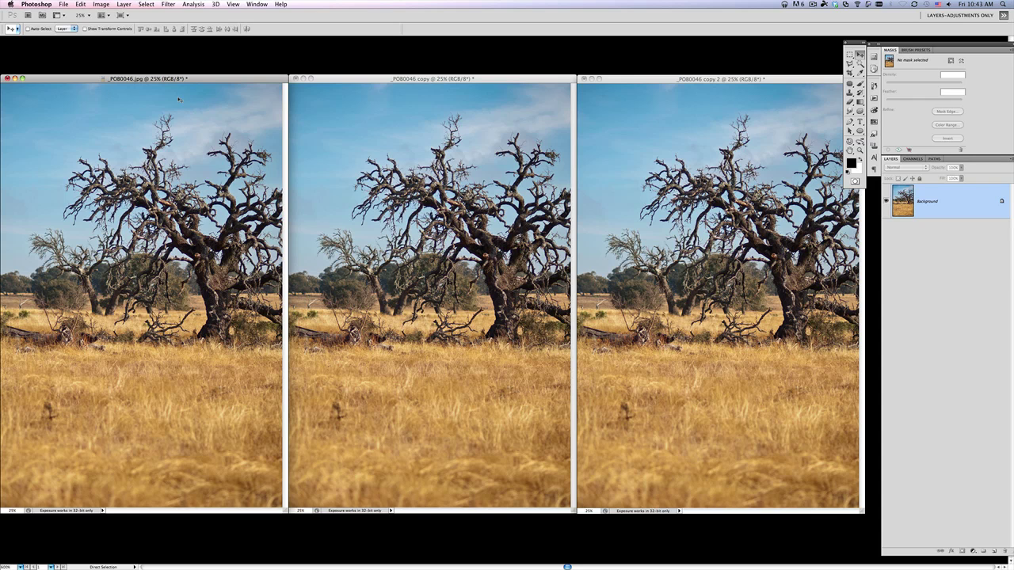
click(100, 4)
mouse_move(103, 16)
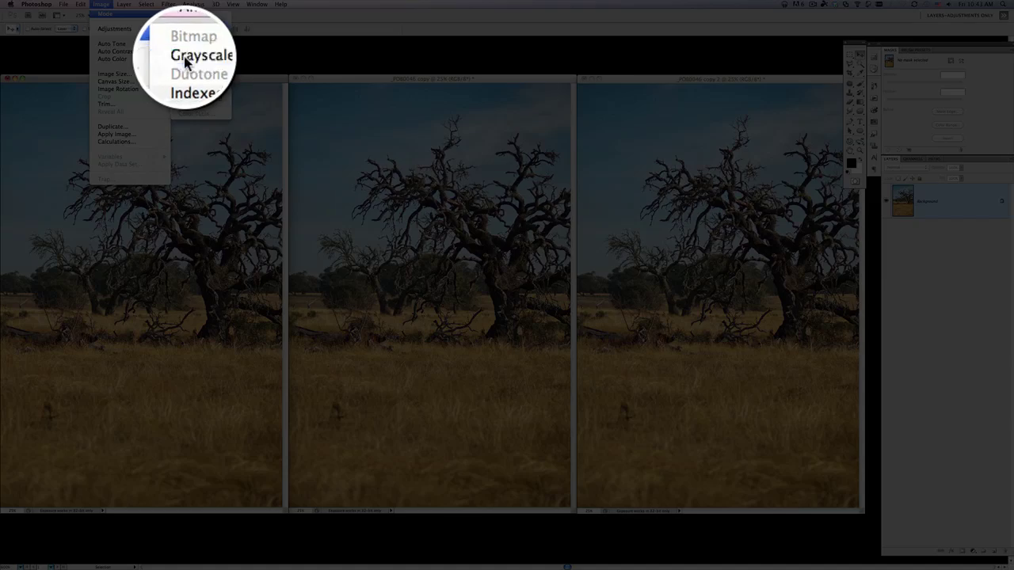
click(185, 62)
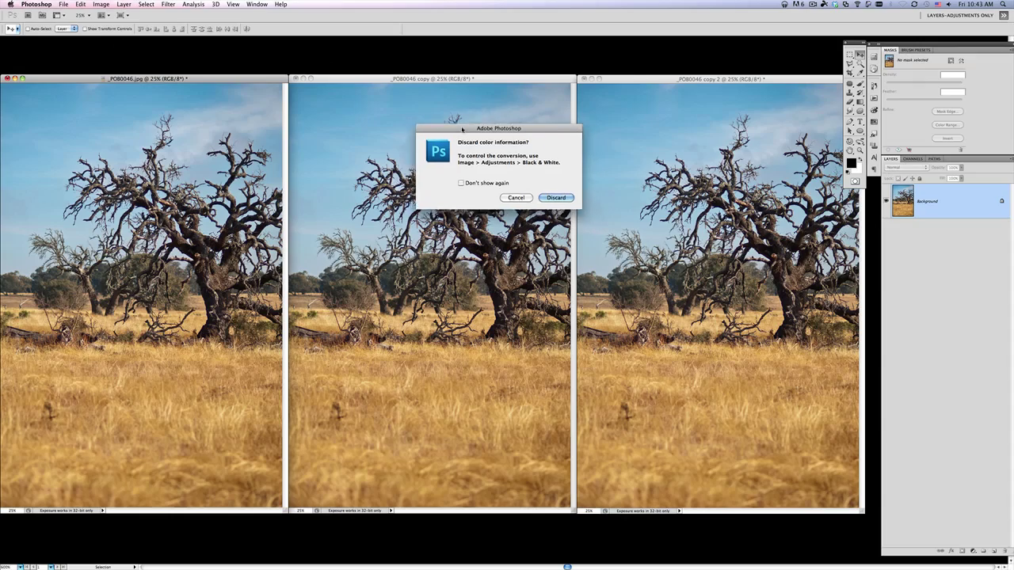
drag(462, 129, 349, 97)
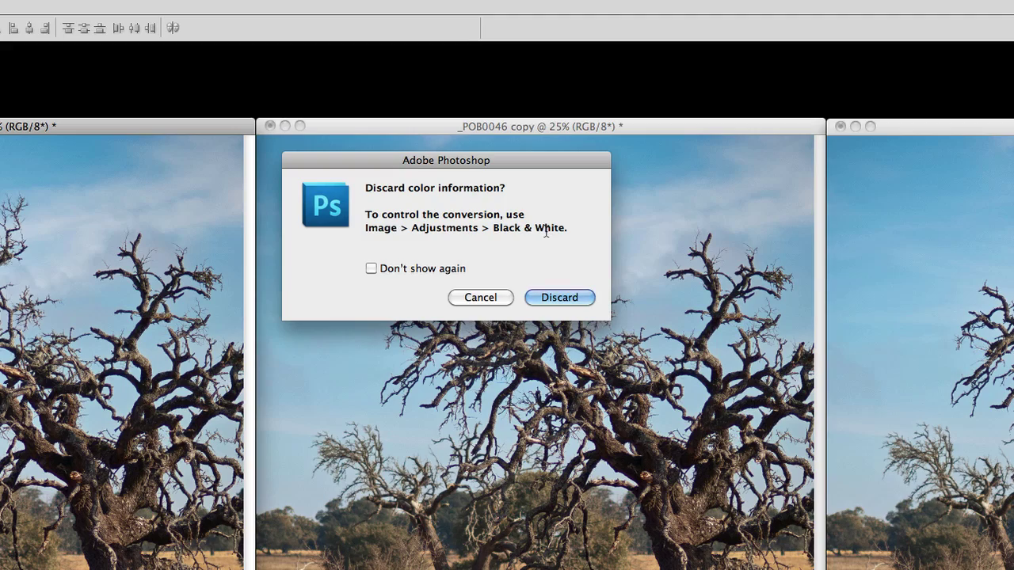
click(561, 299)
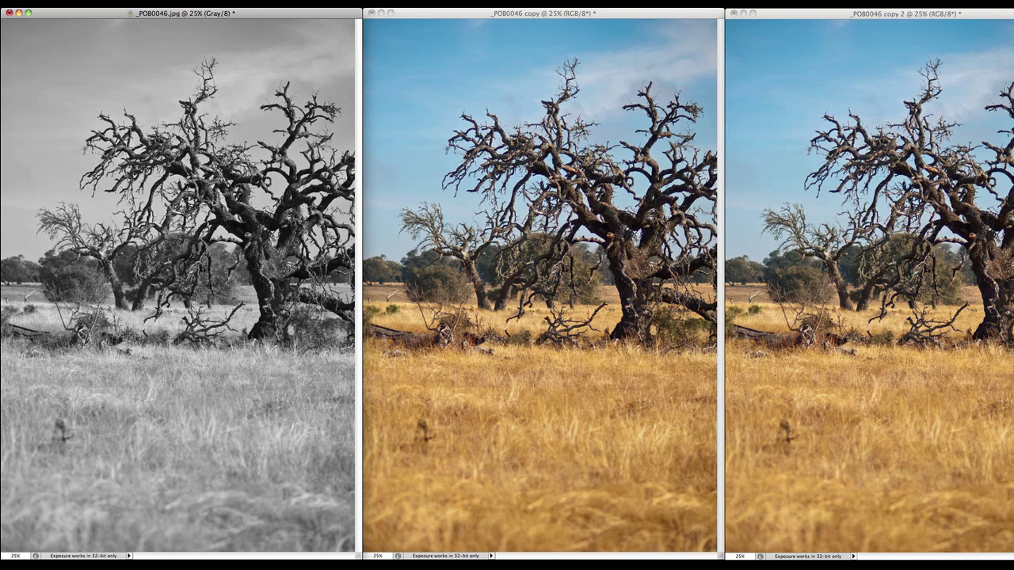
key(super+z)
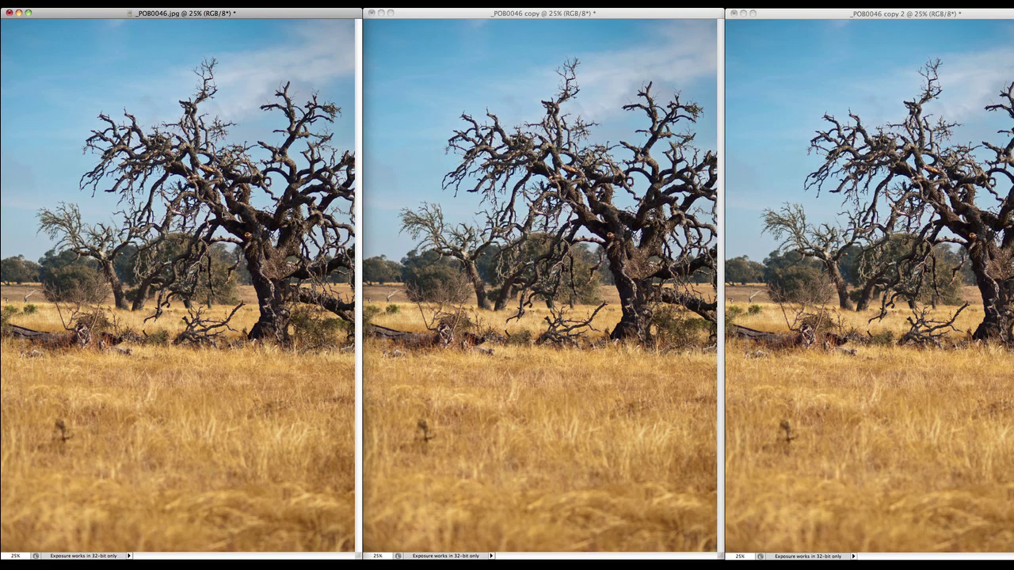
Open Hue/Saturation on the first photo and drag Saturation to -100
click(126, 6)
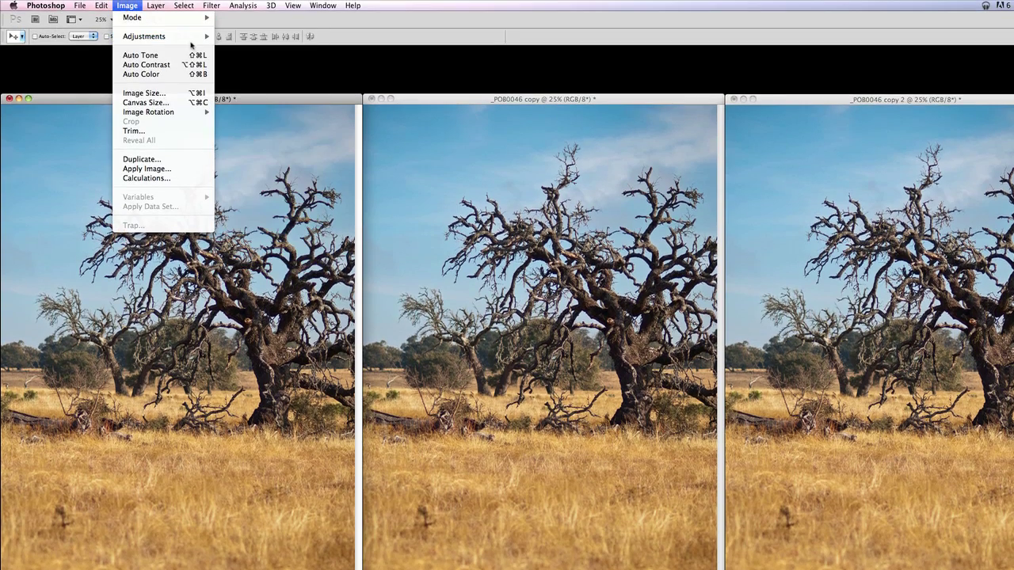
mouse_move(190, 36)
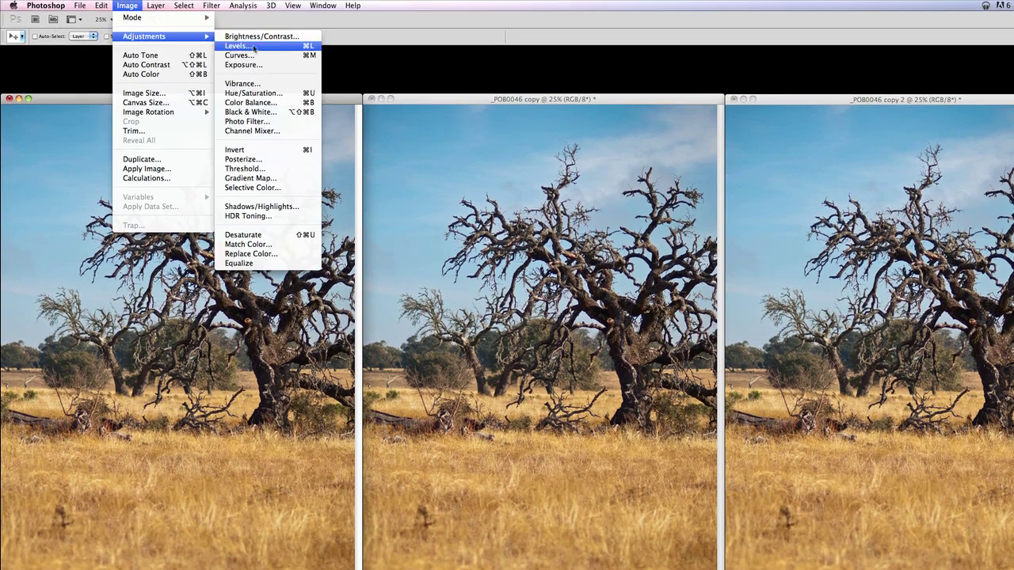
click(265, 91)
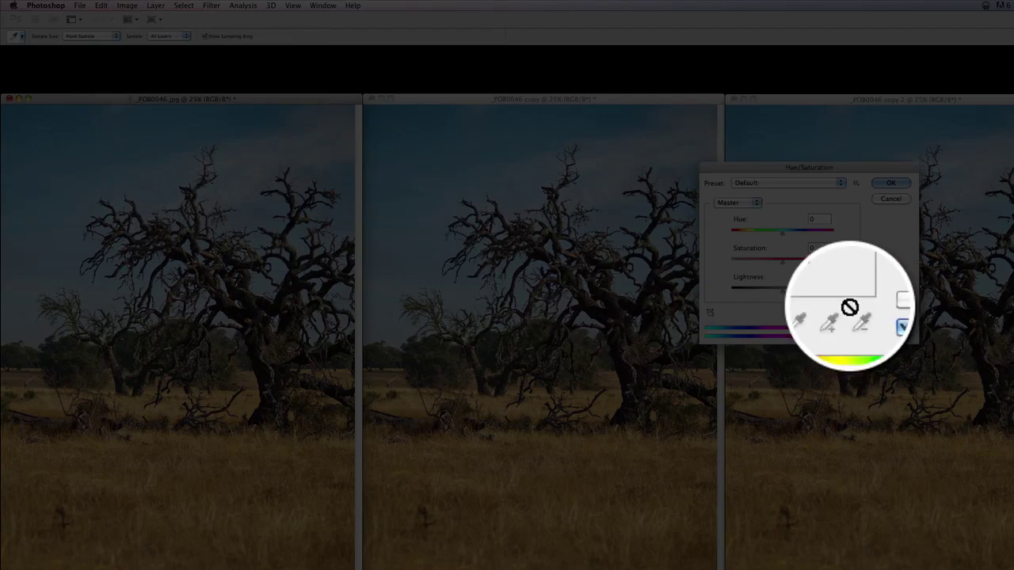
drag(782, 261, 707, 262)
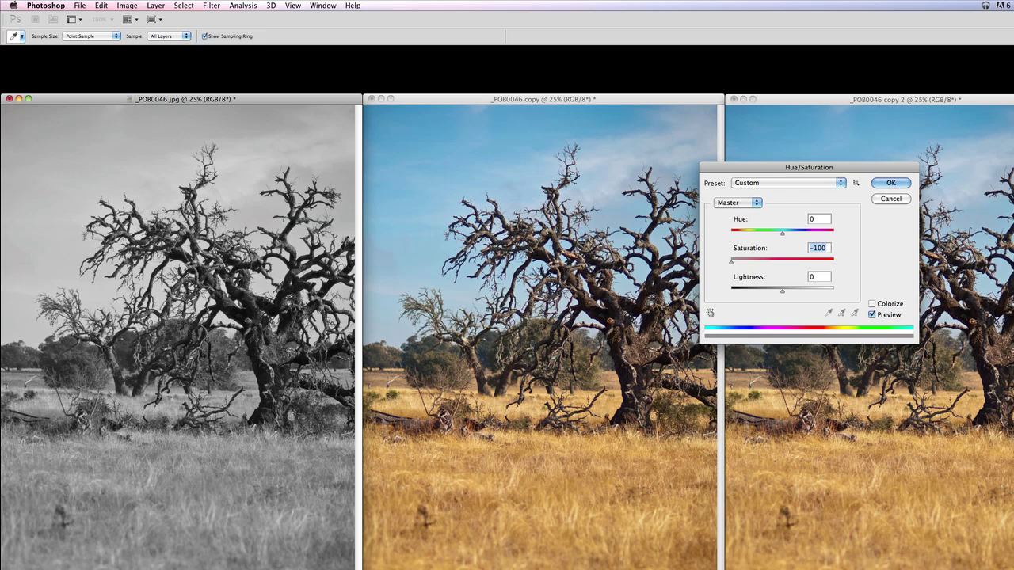
Cancel Hue/Saturation and view the Green and Blue channels before returning to RGB
click(890, 198)
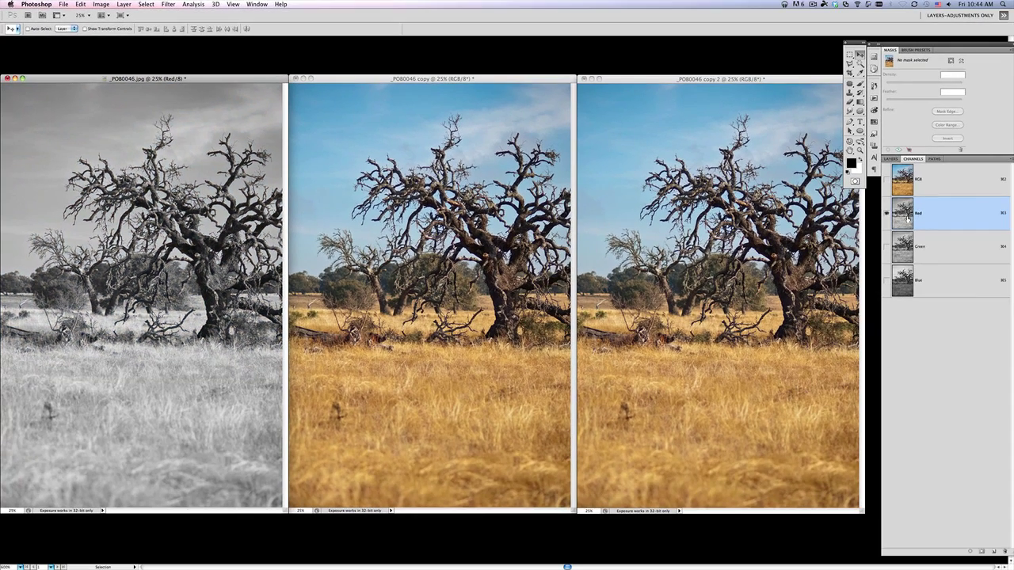
click(905, 247)
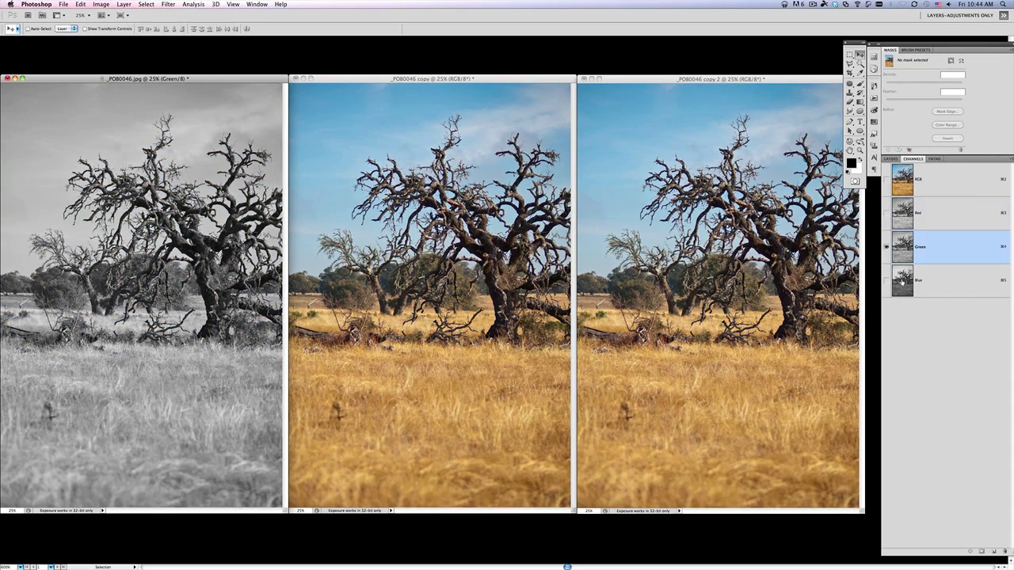
click(903, 283)
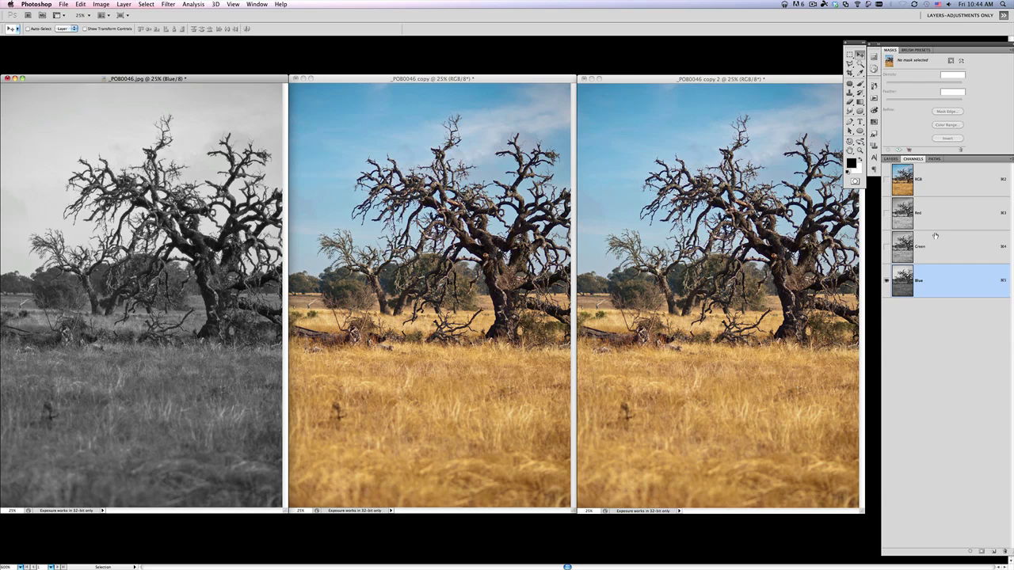
click(933, 184)
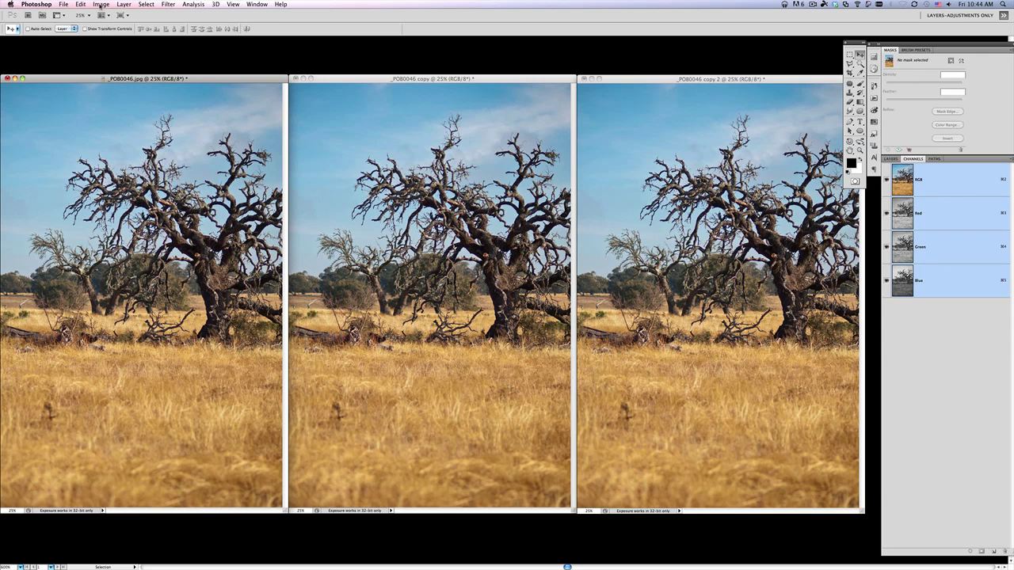
Convert the first photo to Grayscale mode, discarding colour, then activate the second copy
click(100, 5)
mouse_move(105, 13)
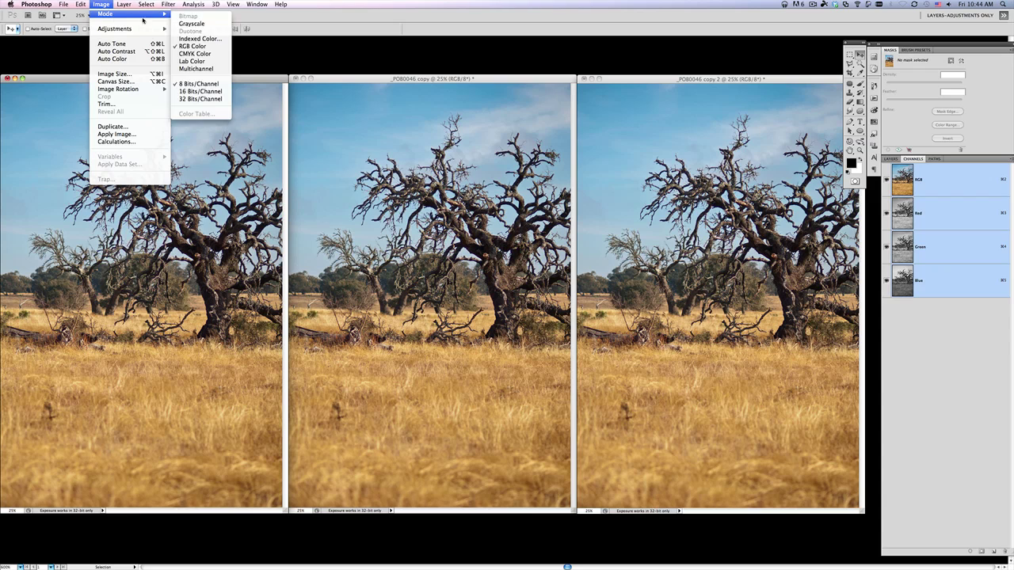
click(194, 29)
click(559, 202)
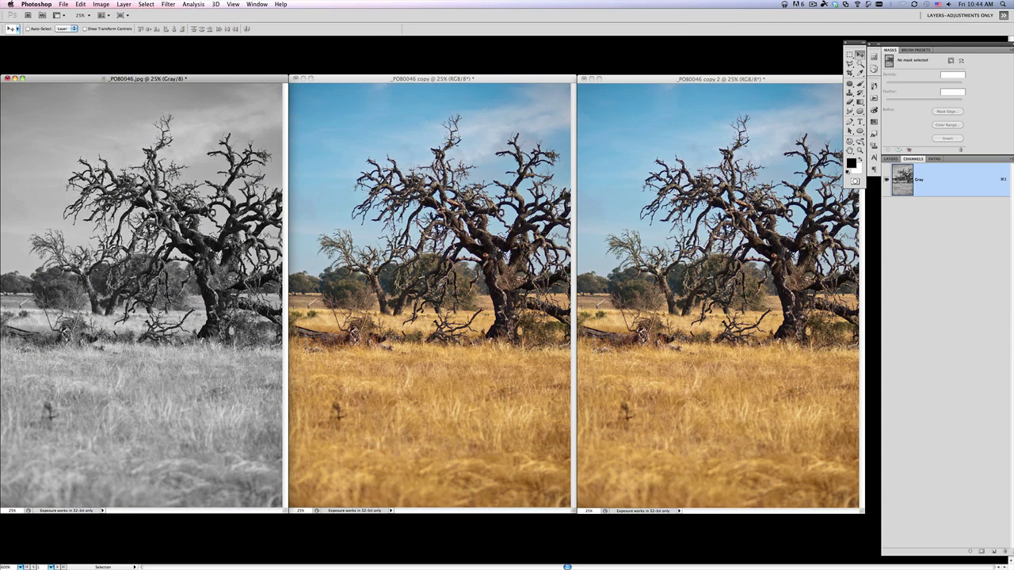
click(495, 80)
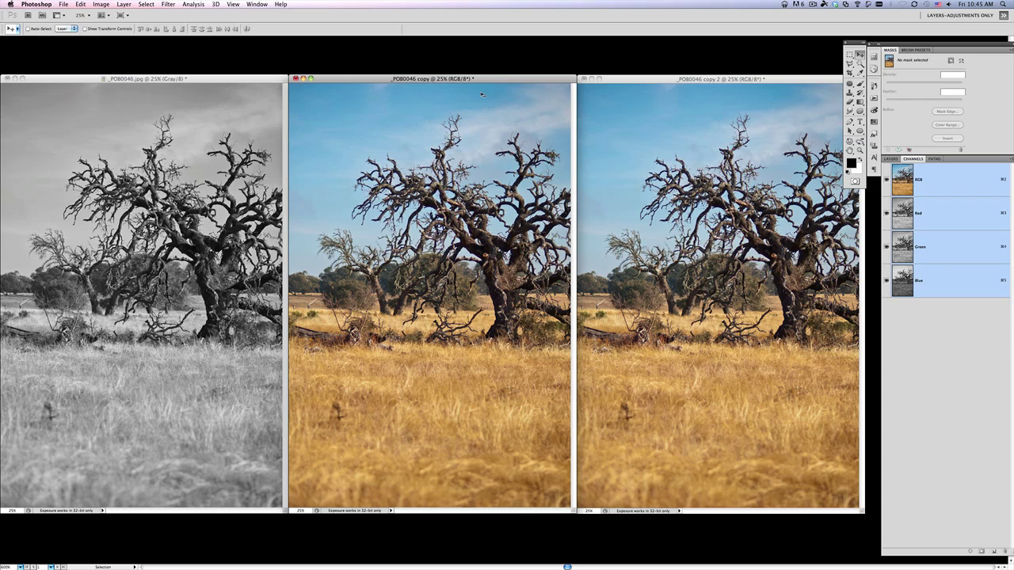
Show the second copy's Layers panel and open the New Adjustment Layer menu
click(891, 158)
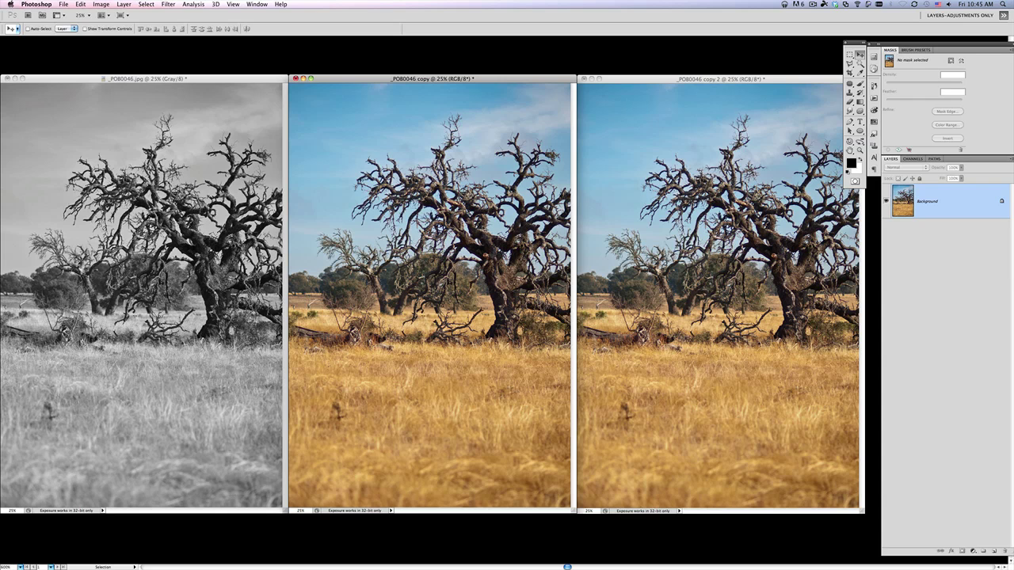
click(973, 550)
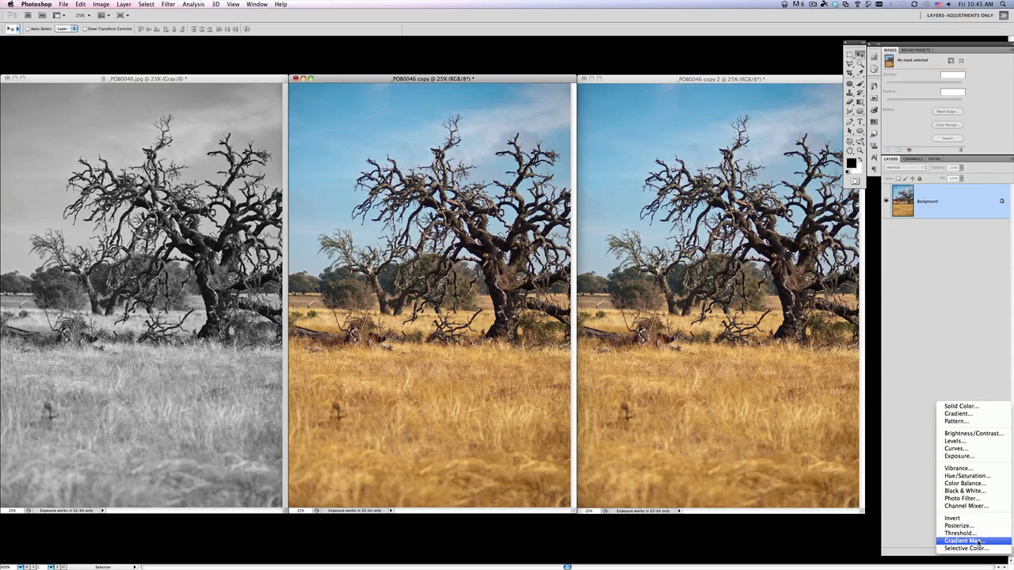
Add a Gradient Map adjustment layer to the second copy and open its Gradient Editor
click(963, 541)
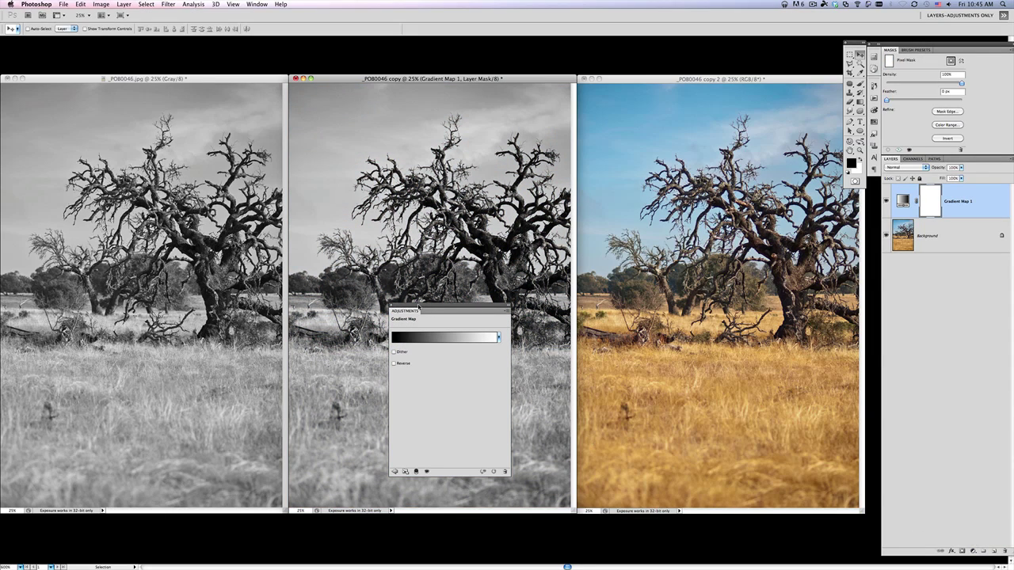
drag(420, 309, 622, 187)
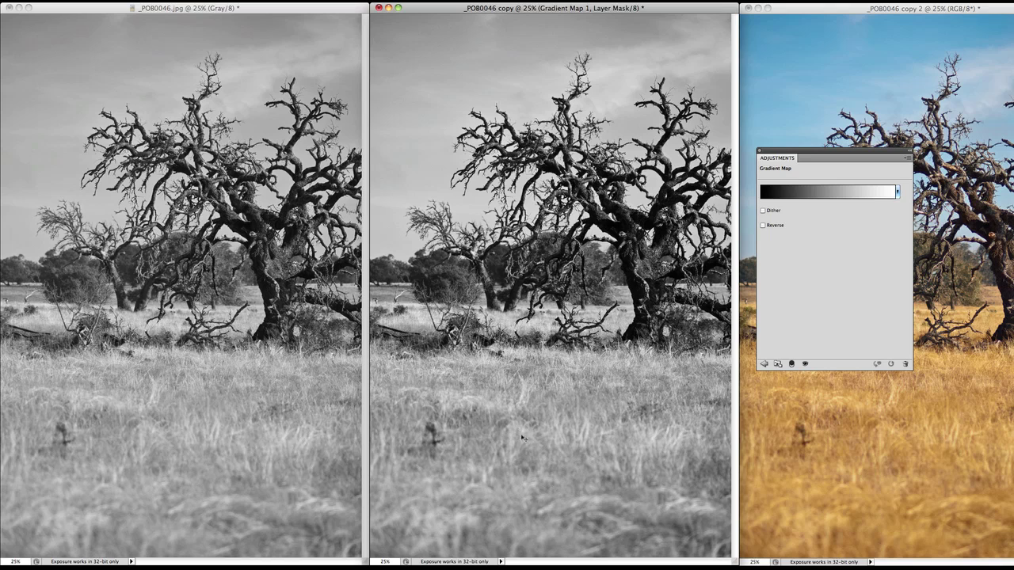
drag(819, 151, 816, 107)
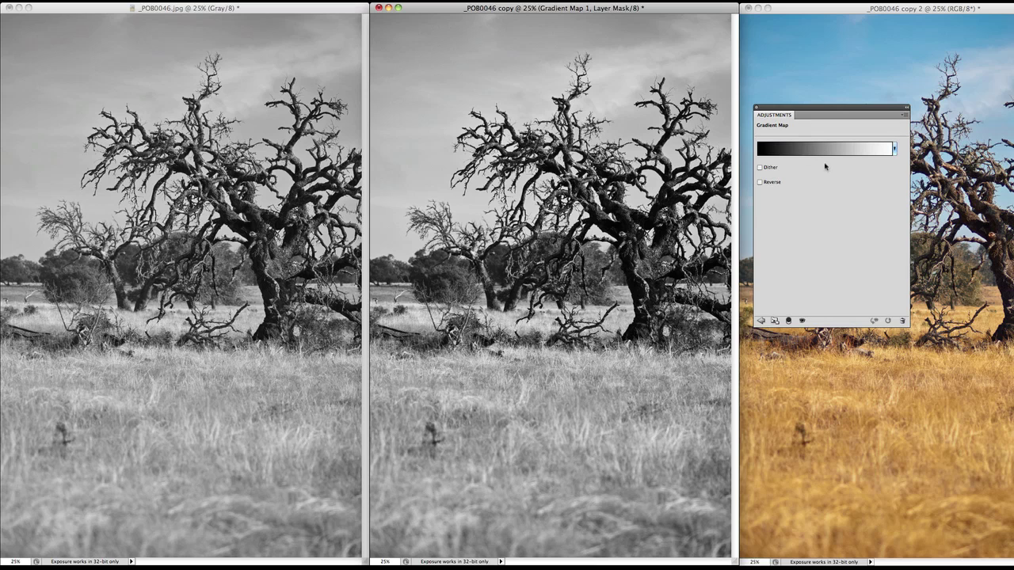
click(825, 151)
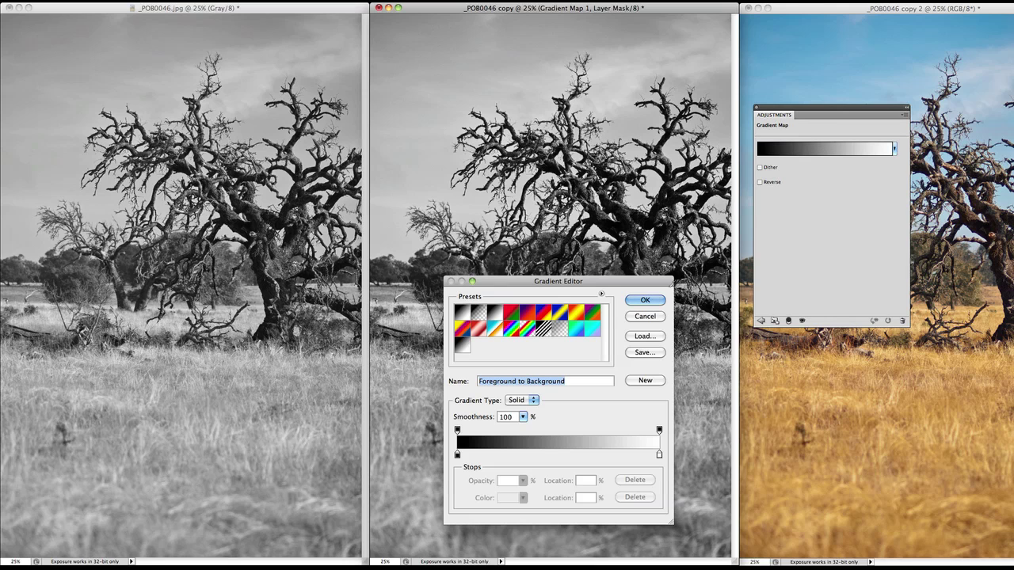
Make the gradient's middle stop mid-grey #808080 and move it to 39%
drag(608, 295, 929, 102)
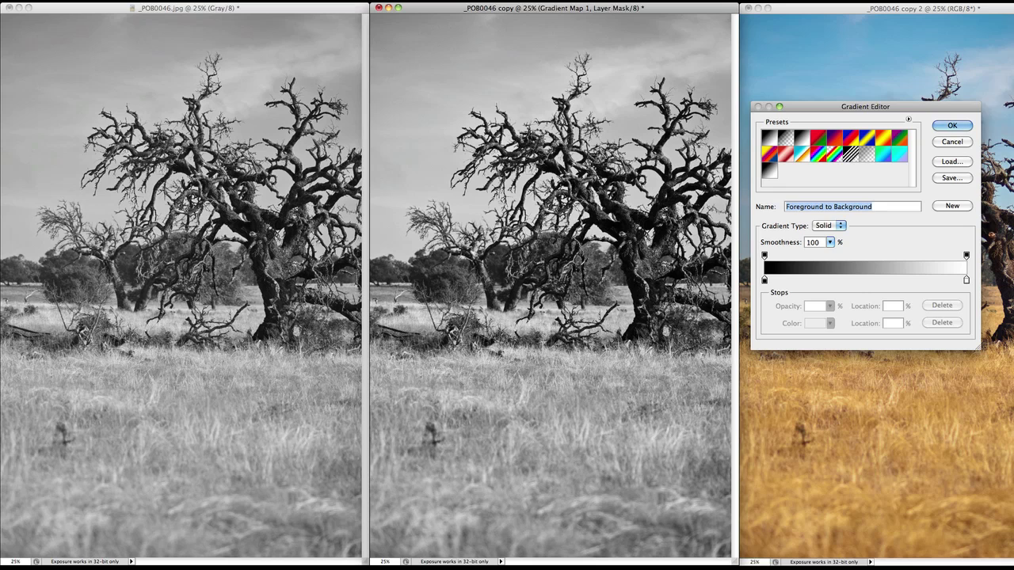
click(863, 283)
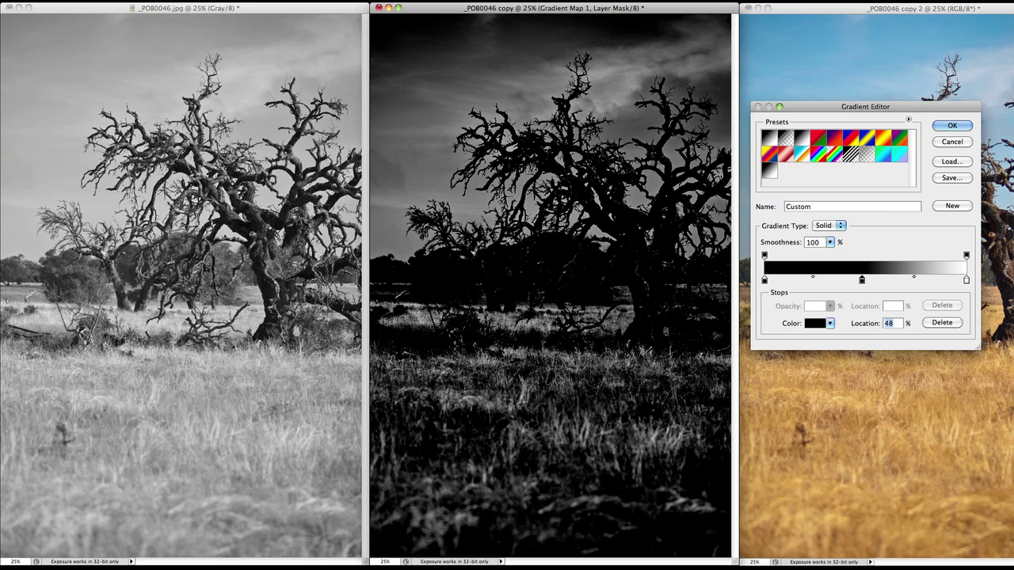
click(815, 325)
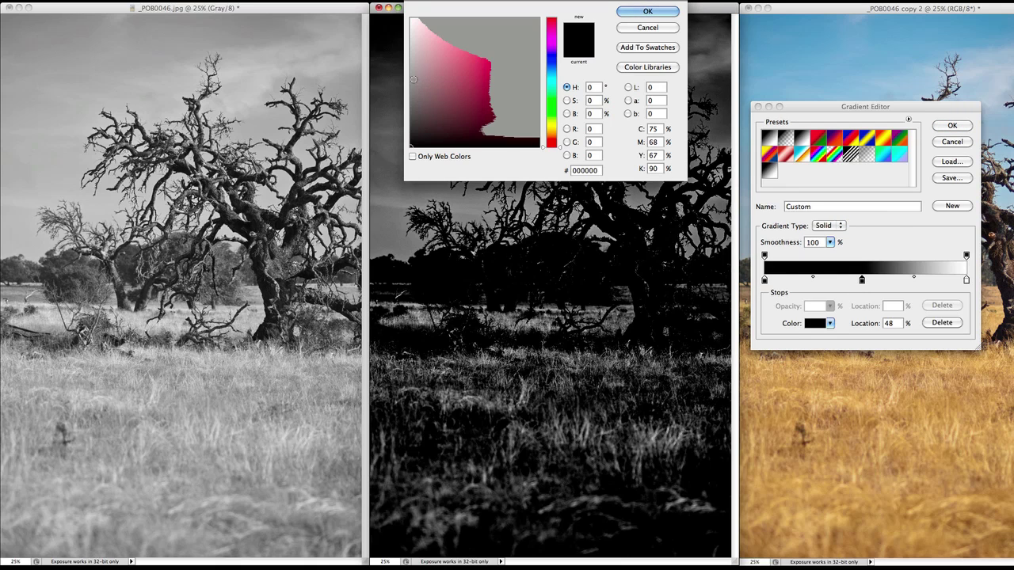
click(401, 80)
click(398, 81)
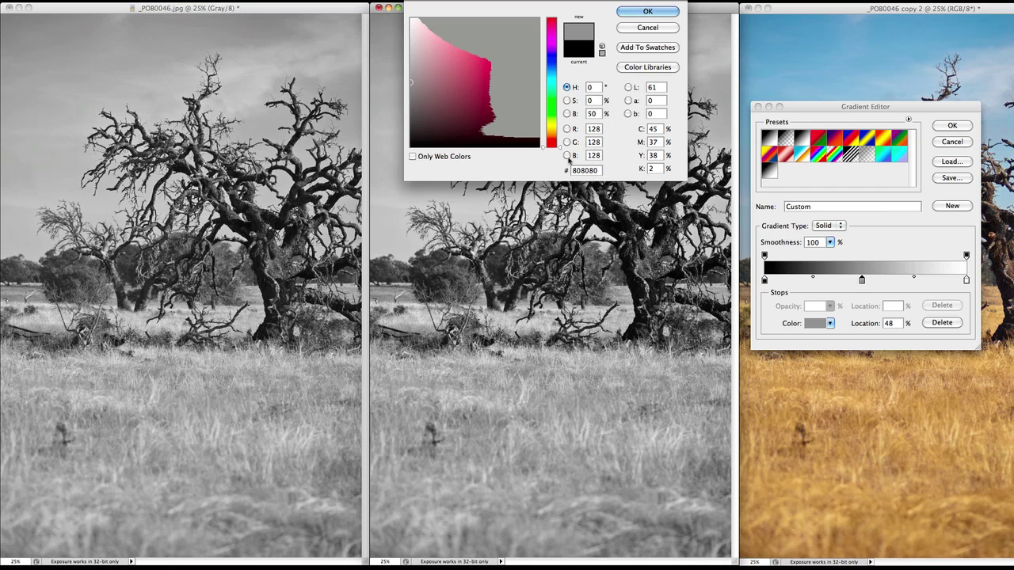
click(654, 13)
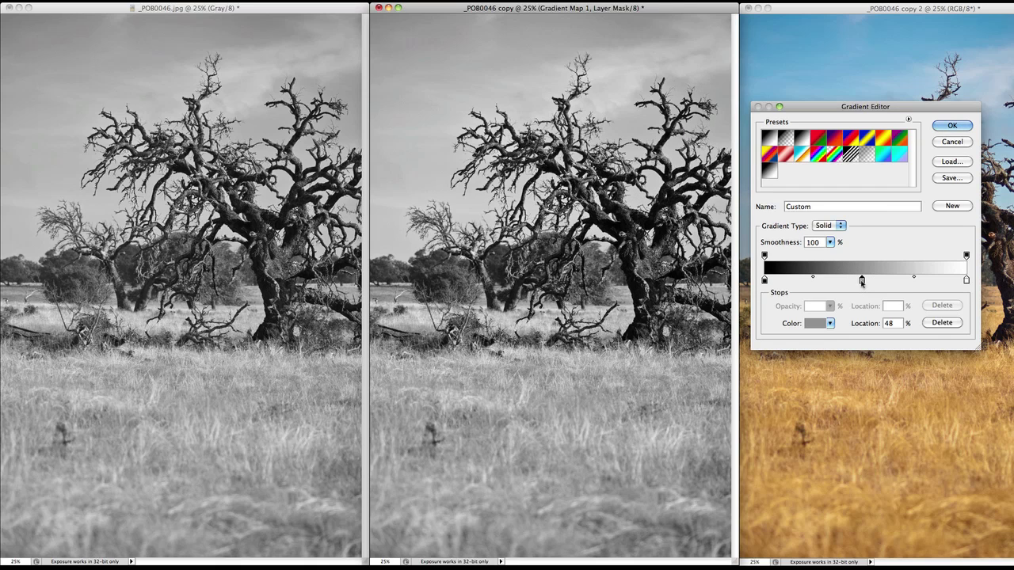
mouse_move(862, 282)
mouse_down()
mouse_move(838, 282)
mouse_move(898, 282)
mouse_move(843, 284)
mouse_up()
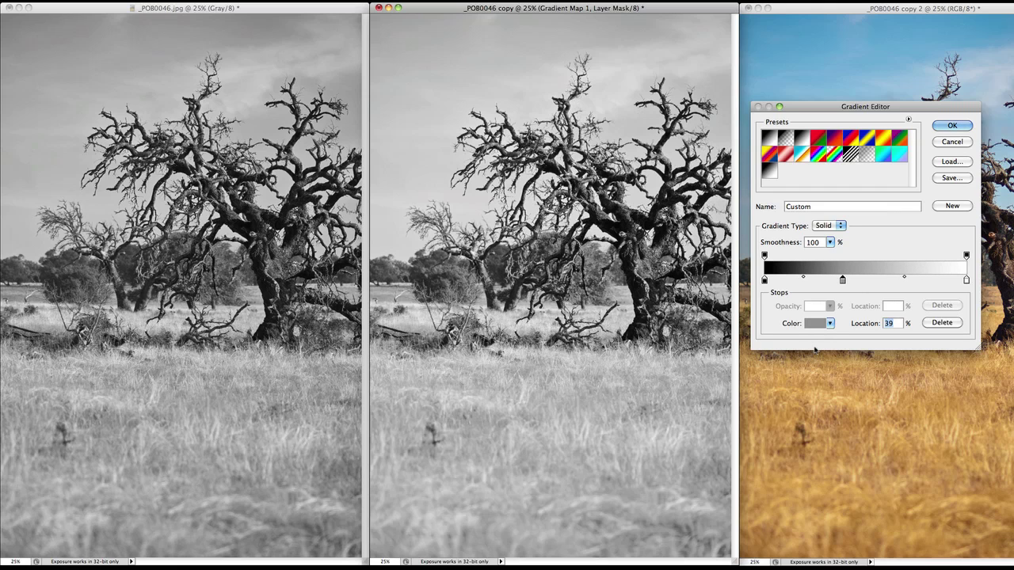
Add a dark grey #2e2e2e colour stop at 20% on the gradient
click(803, 281)
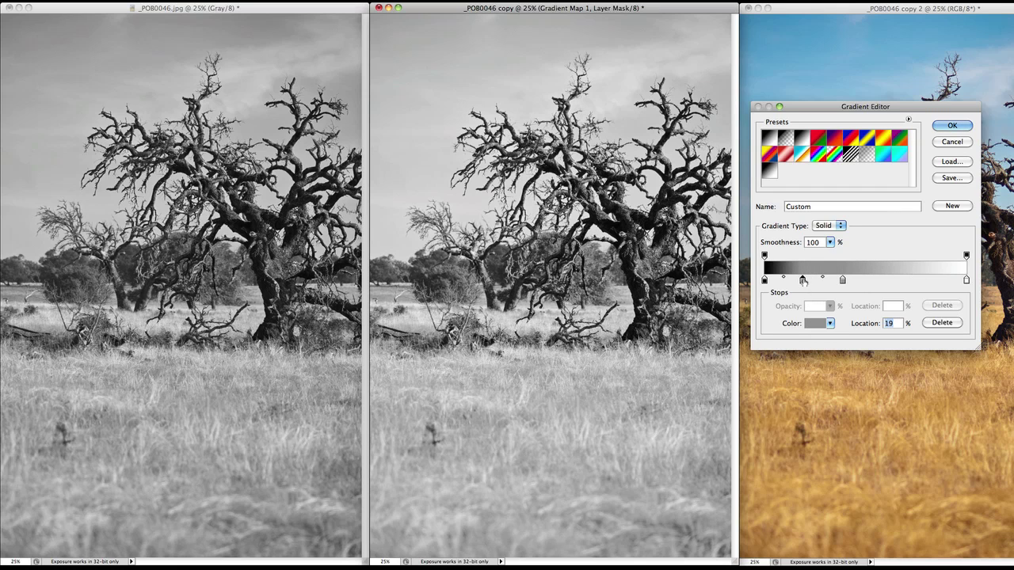
drag(803, 282, 803, 282)
click(816, 323)
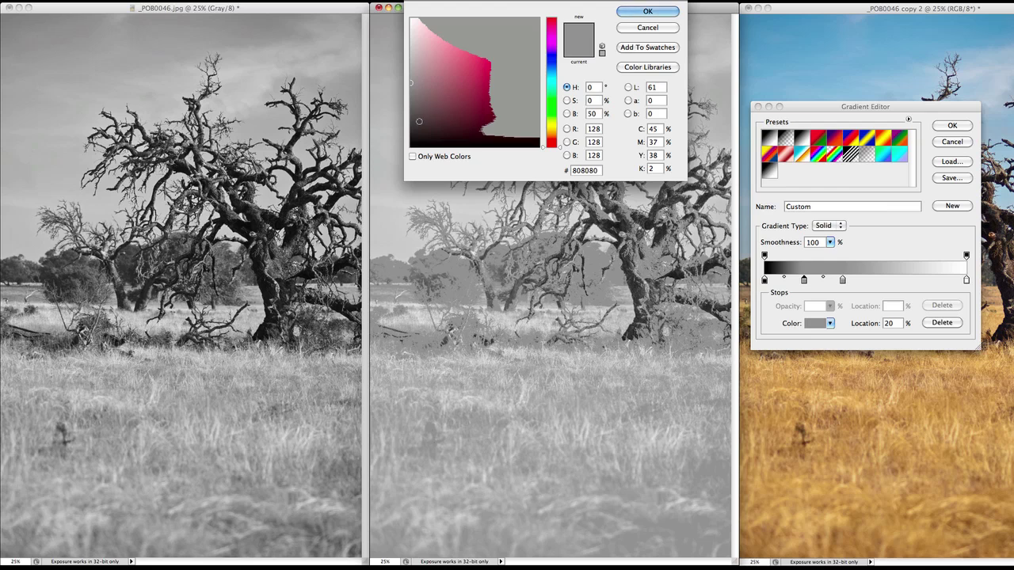
drag(421, 122, 400, 128)
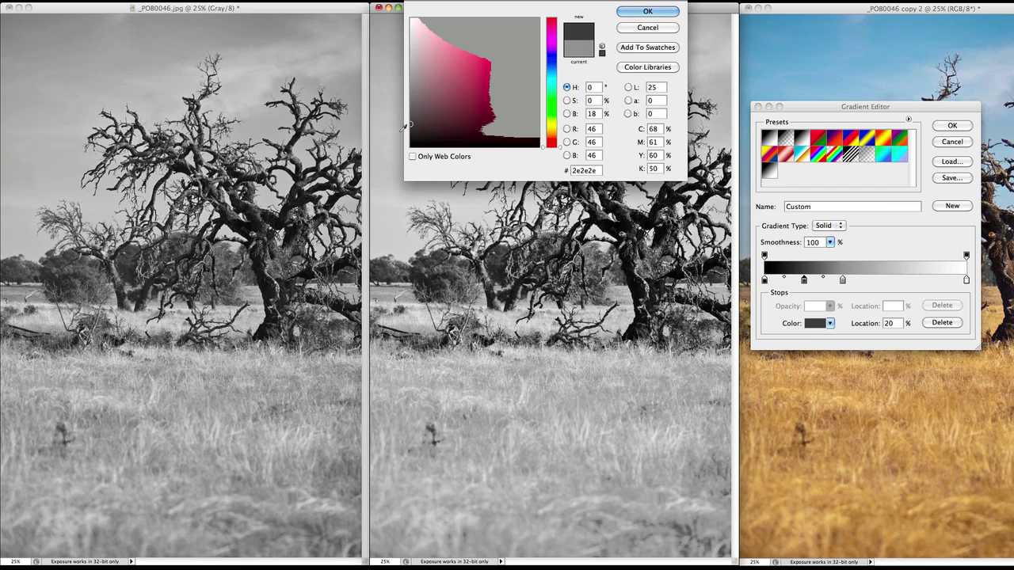
click(647, 11)
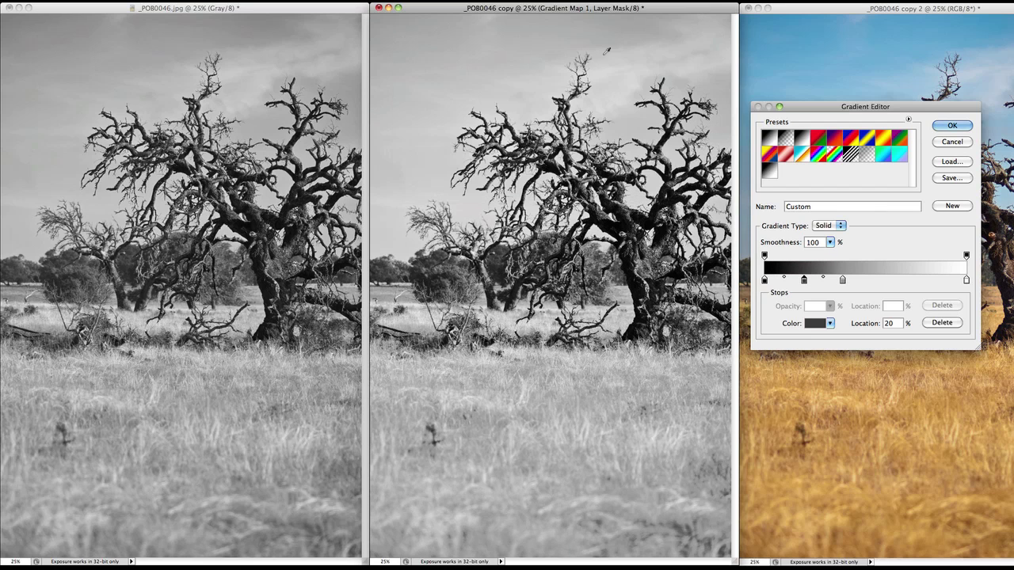
Add a light grey #e2e2e2 stop at 72%, move the mid stop to 47%, and apply
click(912, 282)
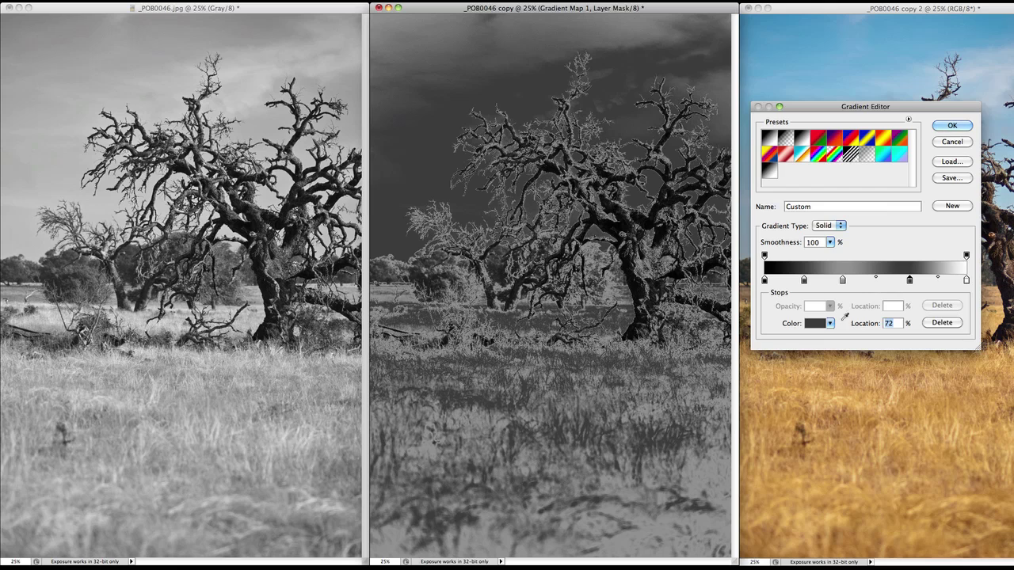
click(816, 323)
mouse_move(417, 44)
mouse_down()
mouse_move(402, 33)
mouse_move(411, 32)
mouse_up()
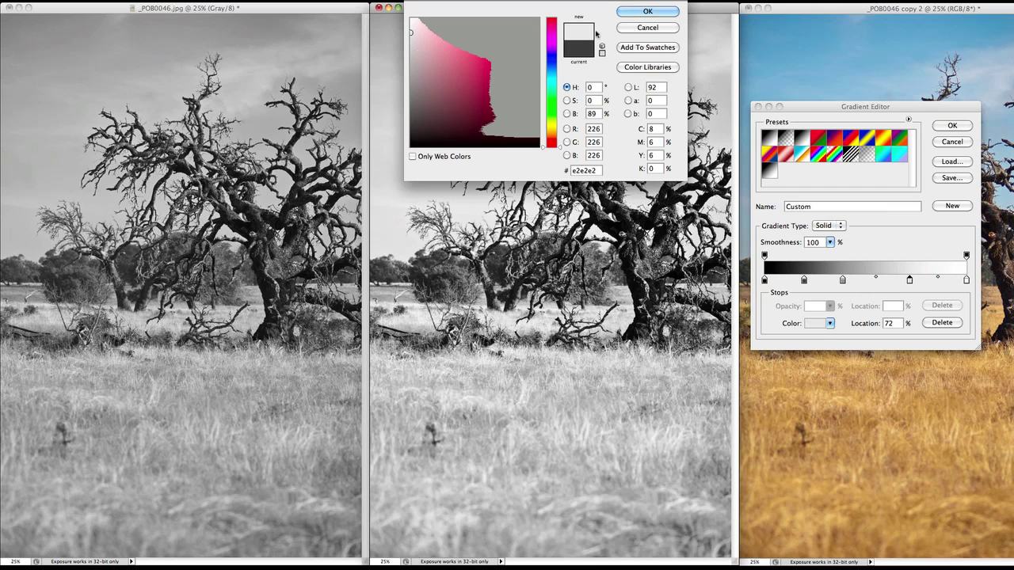
click(646, 11)
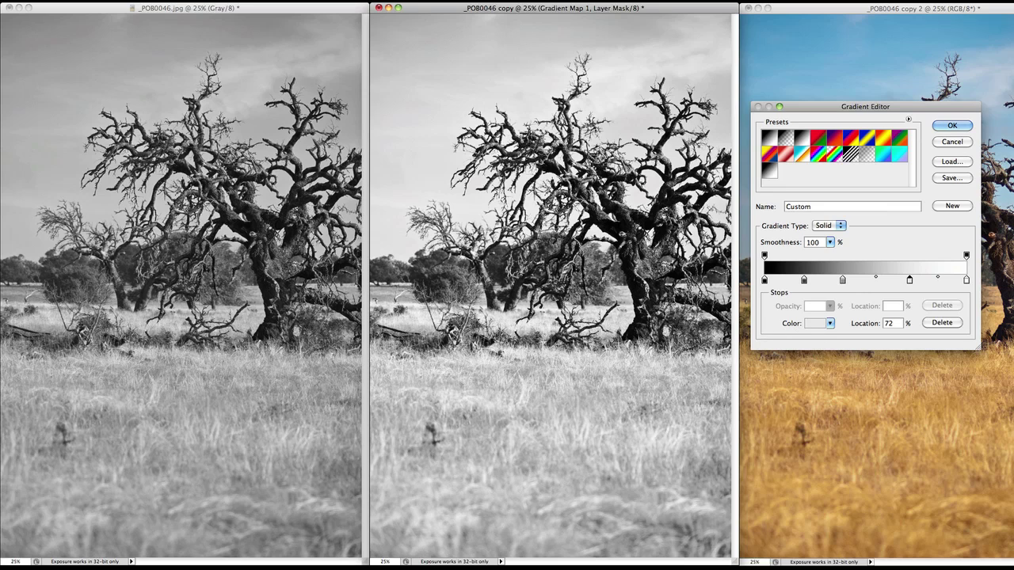
drag(842, 281, 859, 281)
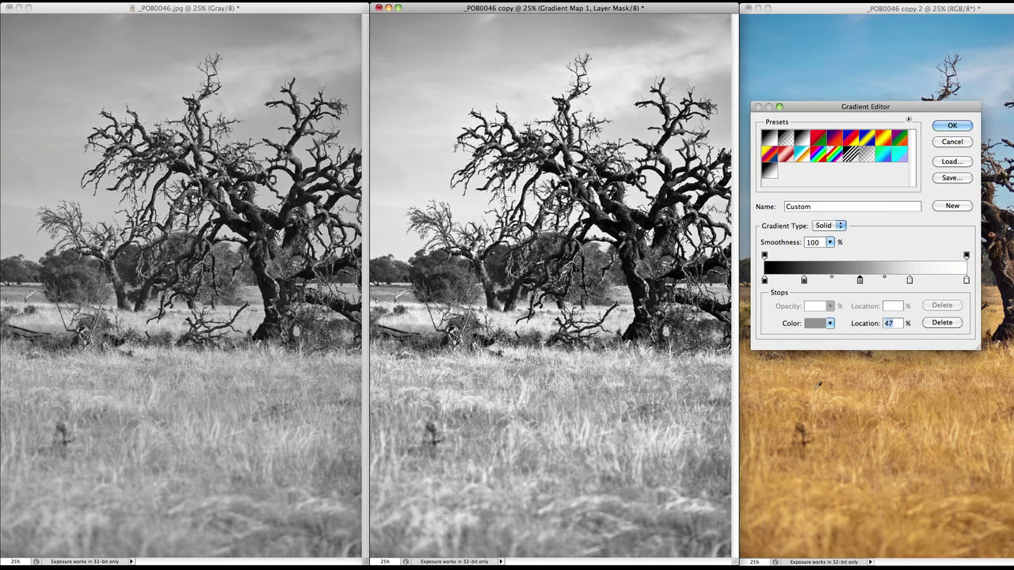
click(952, 127)
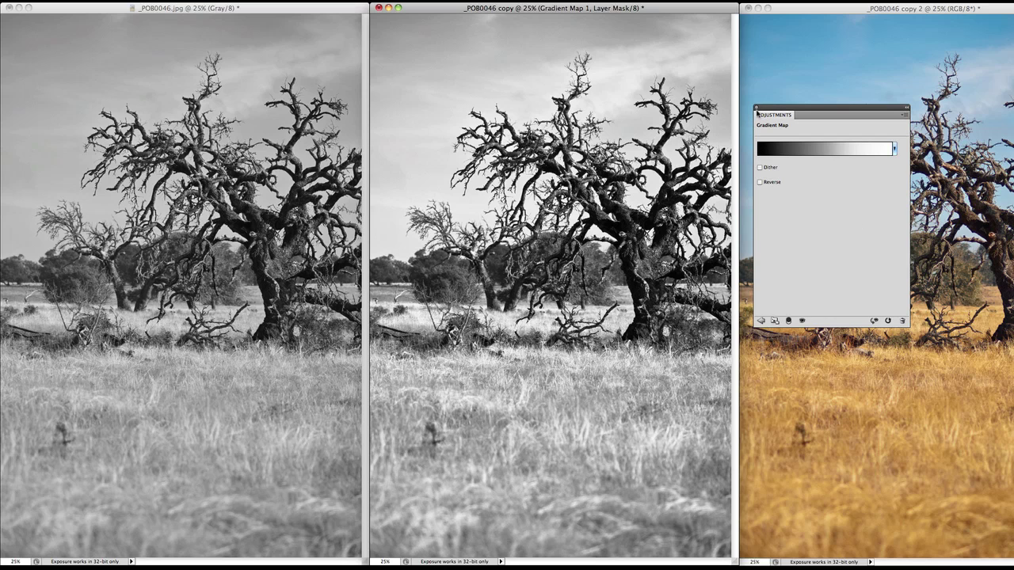
Switch to copy 2 and add a Black & White adjustment layer at Default settings
click(760, 320)
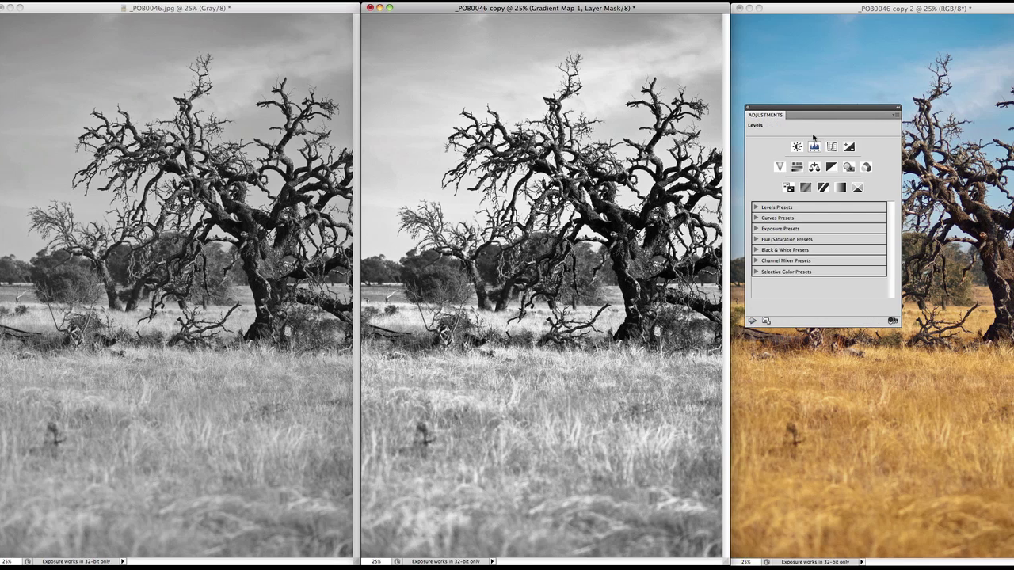
drag(837, 108, 646, 117)
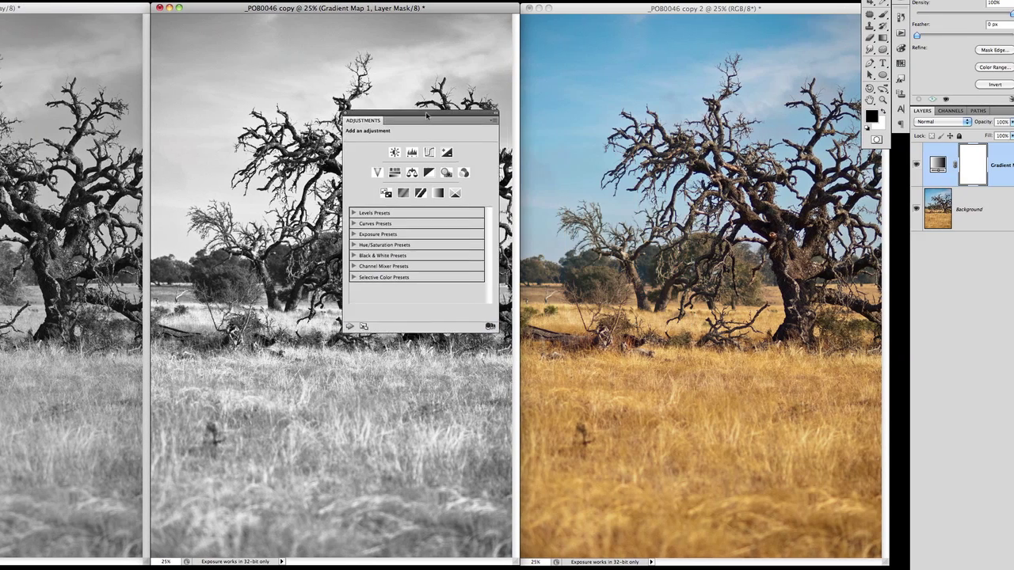
drag(426, 115, 434, 121)
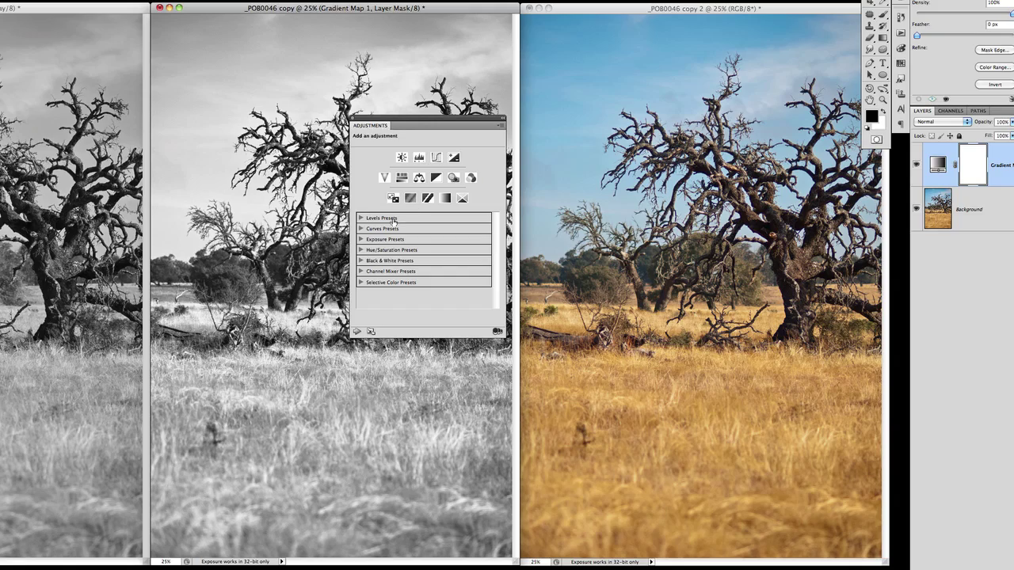
key(ctrl+Tab)
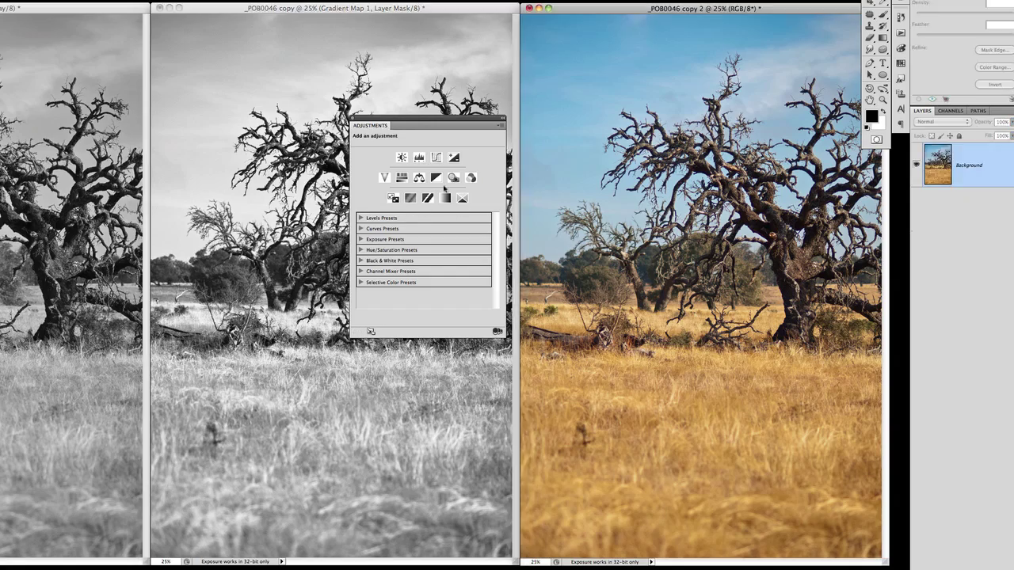
click(435, 180)
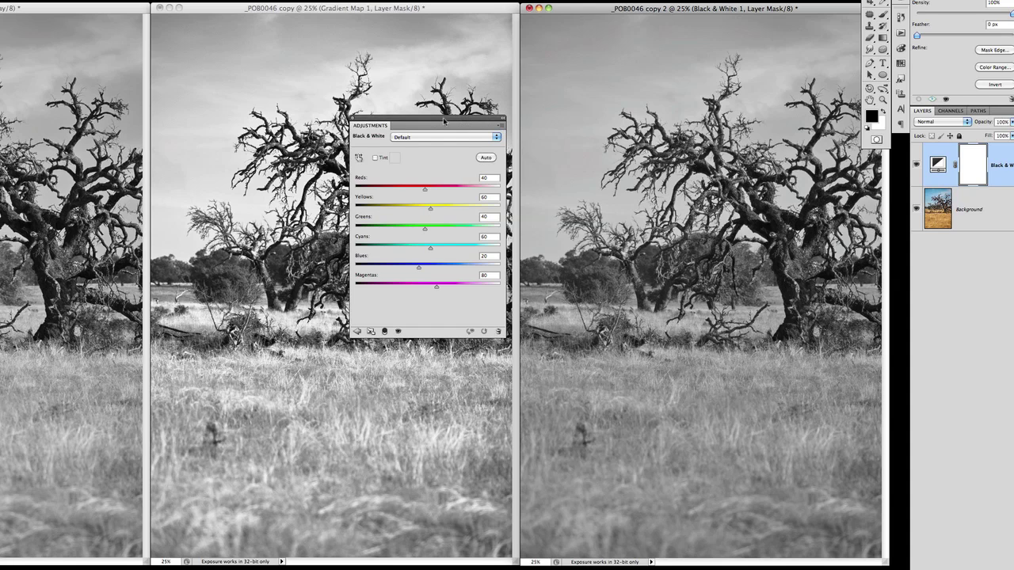
drag(457, 123, 404, 74)
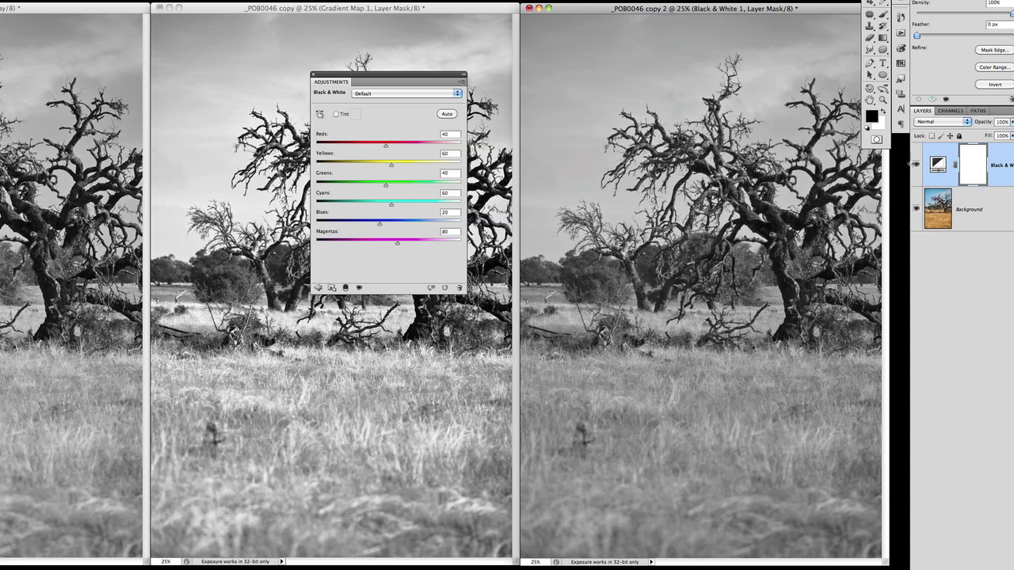
Toggle the Black & White layer to compare, then lower Blues to -89 and Cyans to -119
click(916, 164)
click(917, 165)
drag(379, 227, 336, 227)
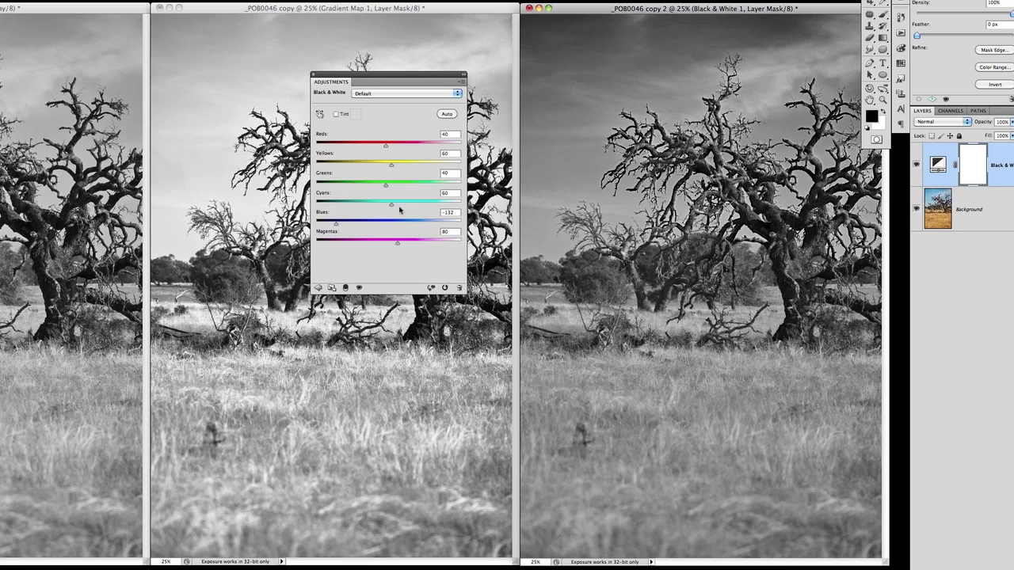
drag(388, 205, 347, 227)
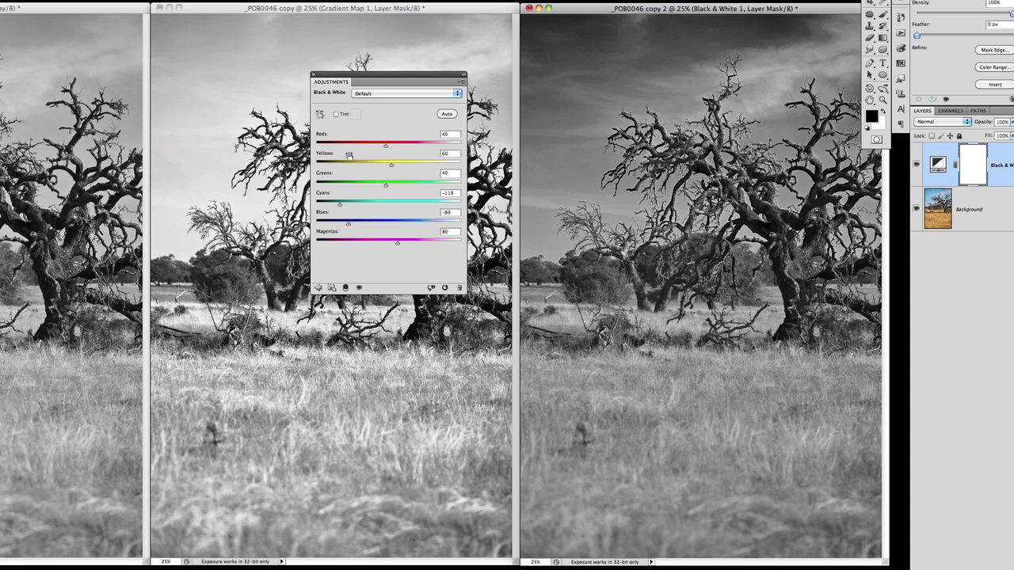
Adjust tones on the image itself, setting Reds to 105 from the trunk and Yellows to 89 from the grass
click(319, 114)
click(319, 114)
click(320, 115)
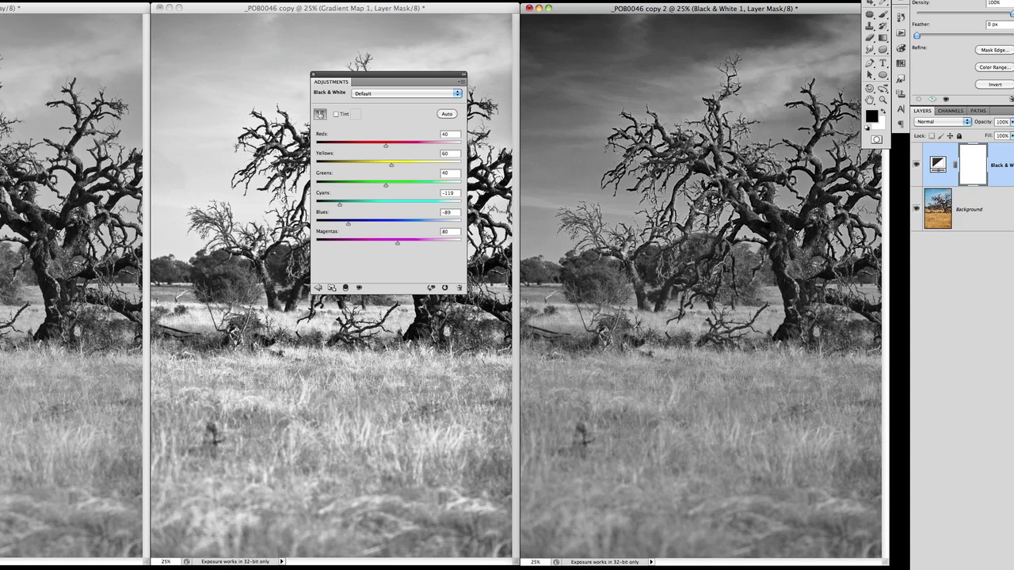
click(733, 397)
drag(729, 395, 758, 393)
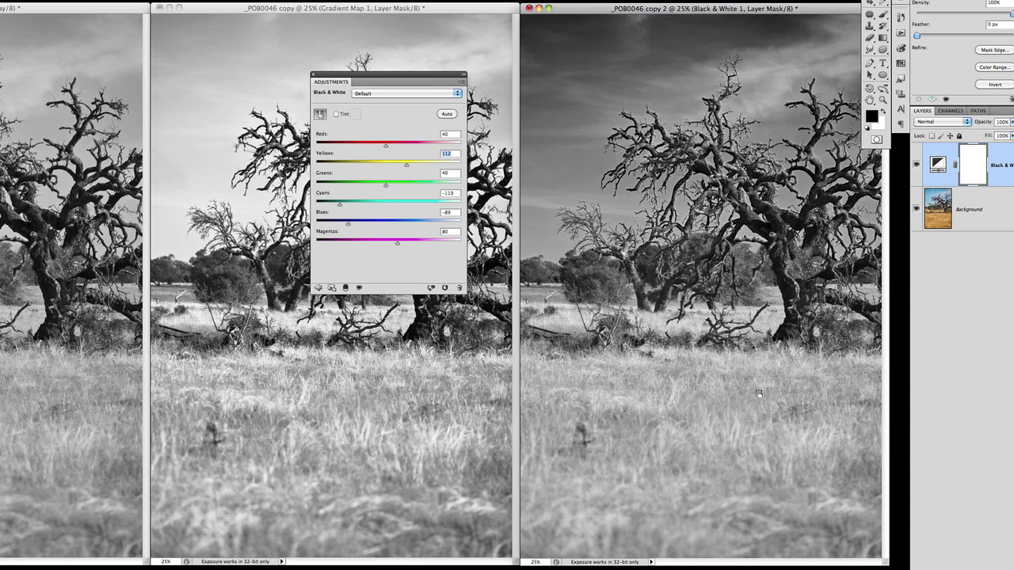
drag(757, 393, 757, 394)
mouse_move(802, 260)
mouse_down()
mouse_move(834, 259)
mouse_move(802, 270)
mouse_up()
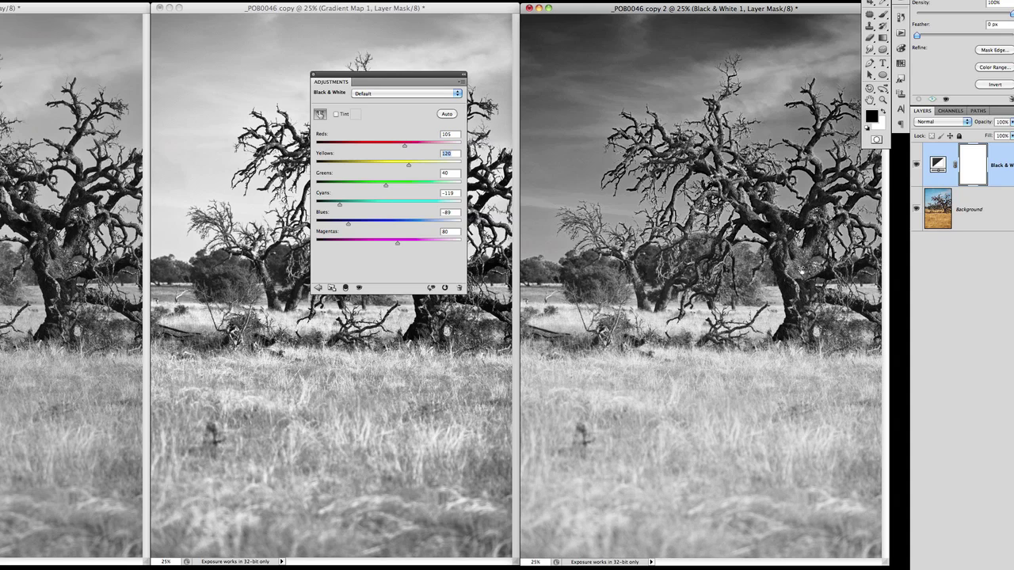
drag(727, 445, 713, 448)
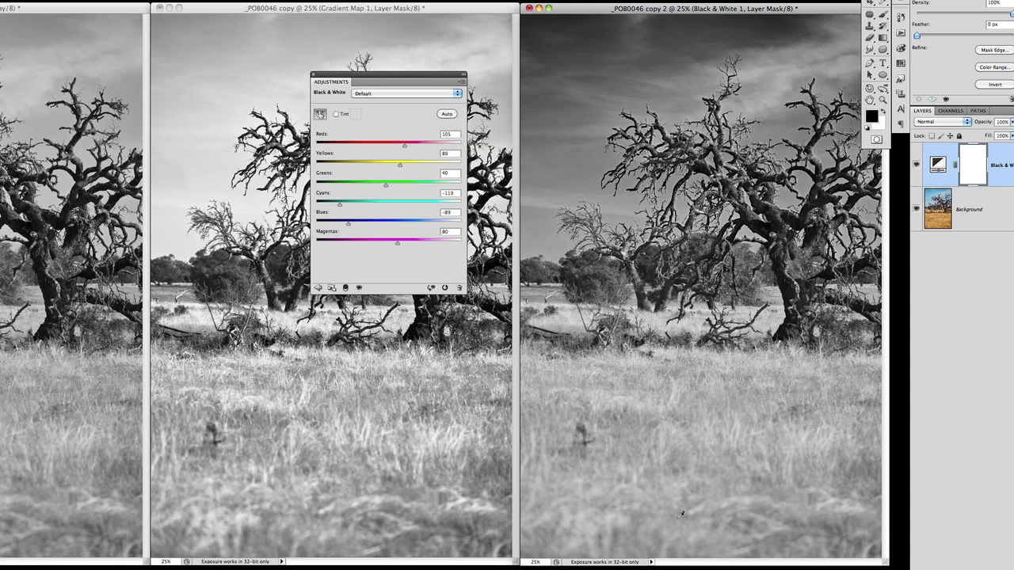
click(314, 77)
click(314, 77)
Close the Black & White settings to view the three black-and-white versions side by side
click(313, 76)
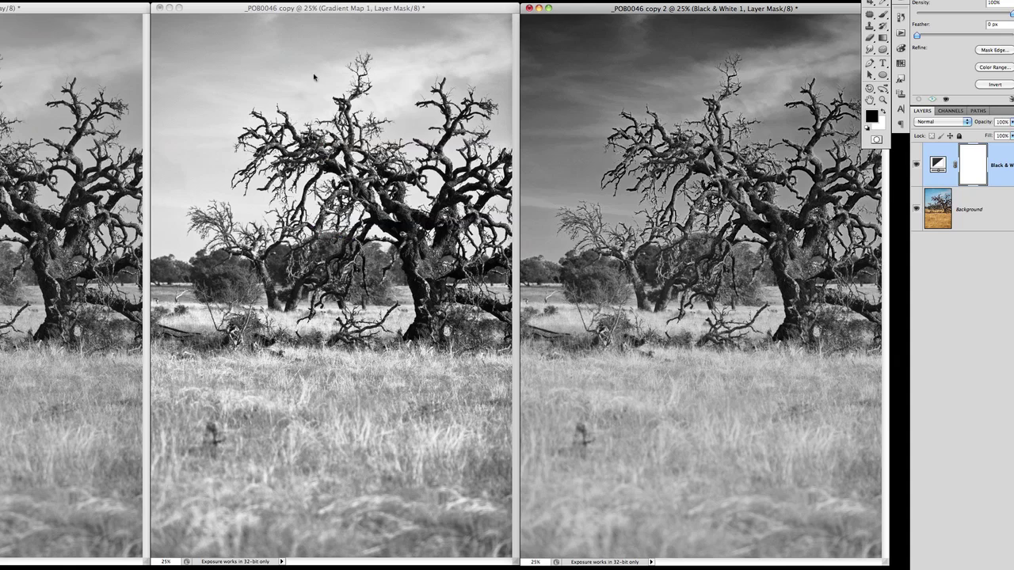